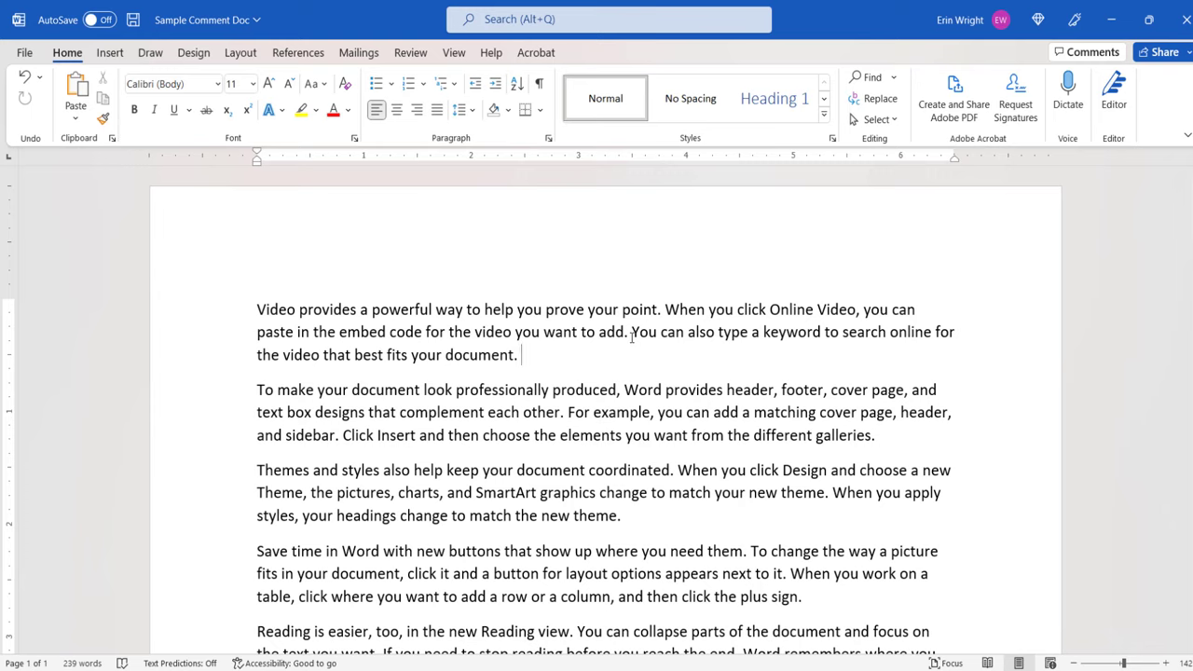
Step: Post the comment "Should we provide more information here?" on the last sentence of the first paragraph
{"action": "left_click_drag", "start_coordinate": [632, 333], "coordinate": [676, 365]}
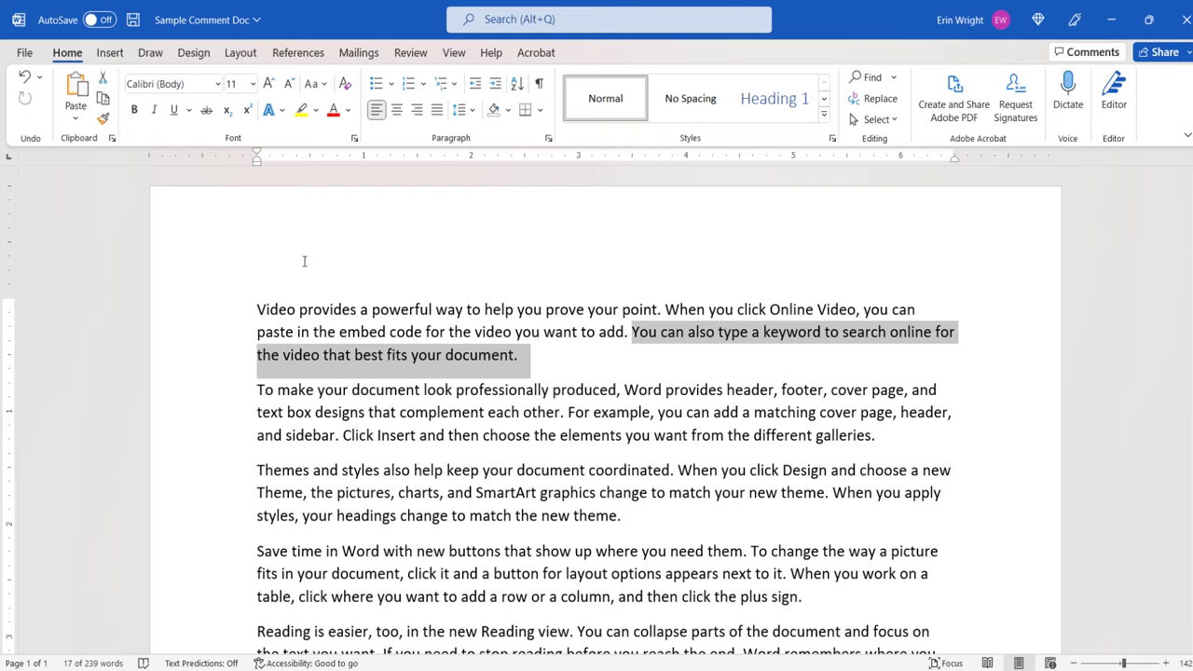
{"action": "left_click", "coordinate": [403, 56]}
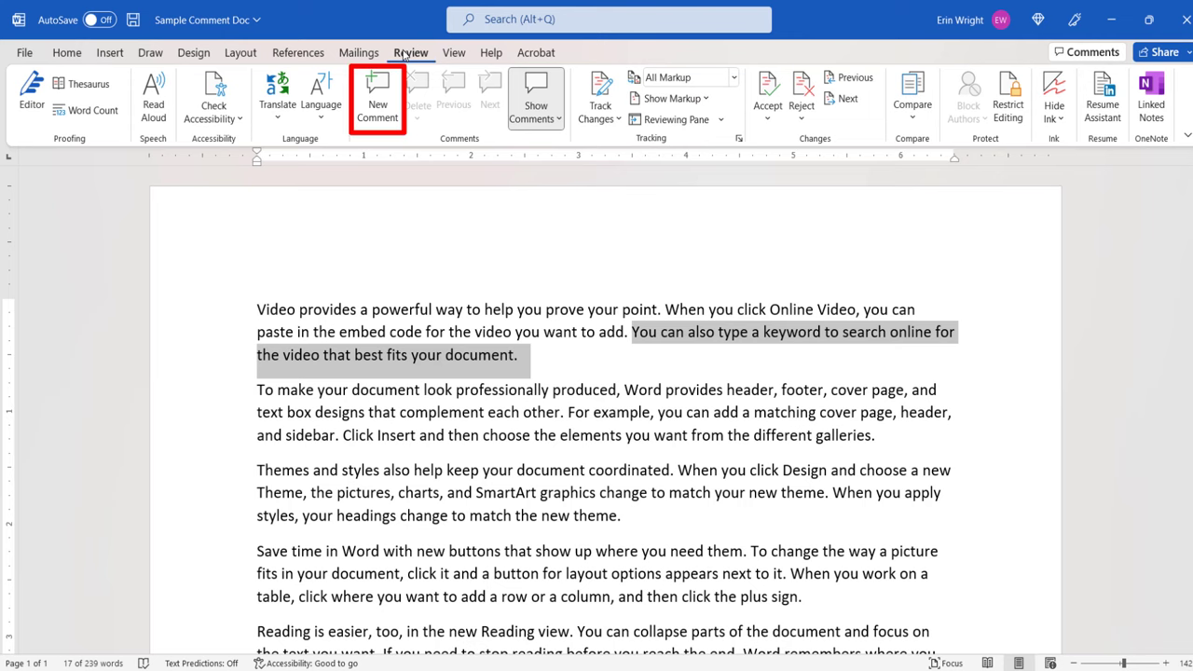
{"action": "left_click", "coordinate": [377, 100]}
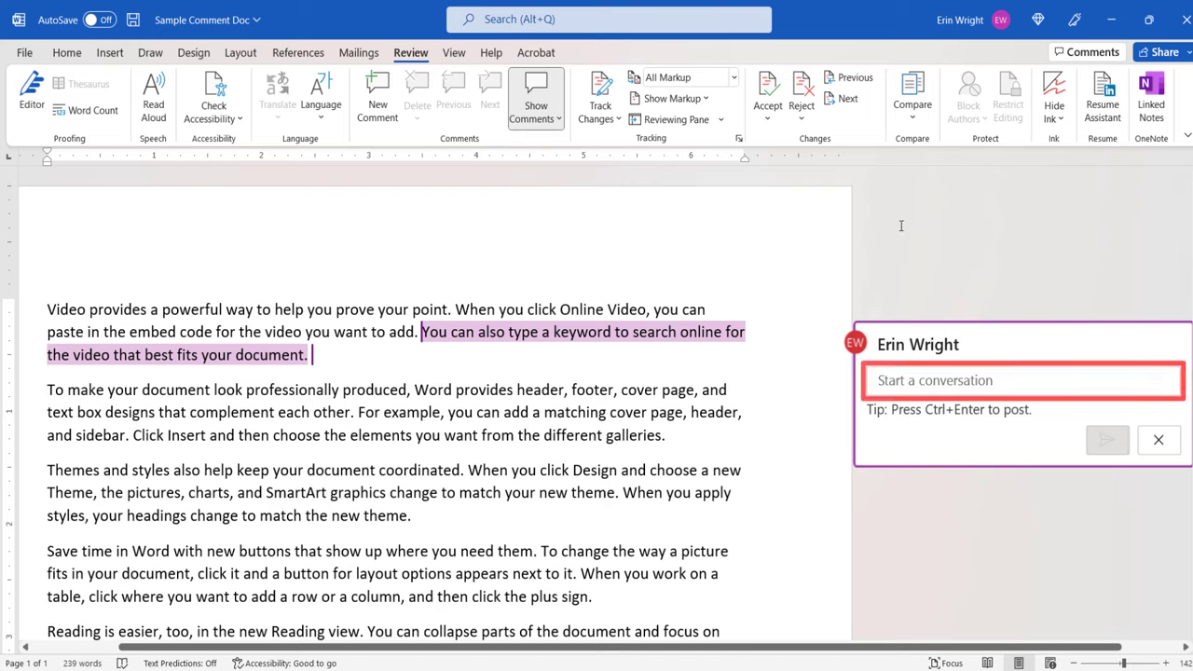
{"action": "type", "text": "Should we provide more information here?"}
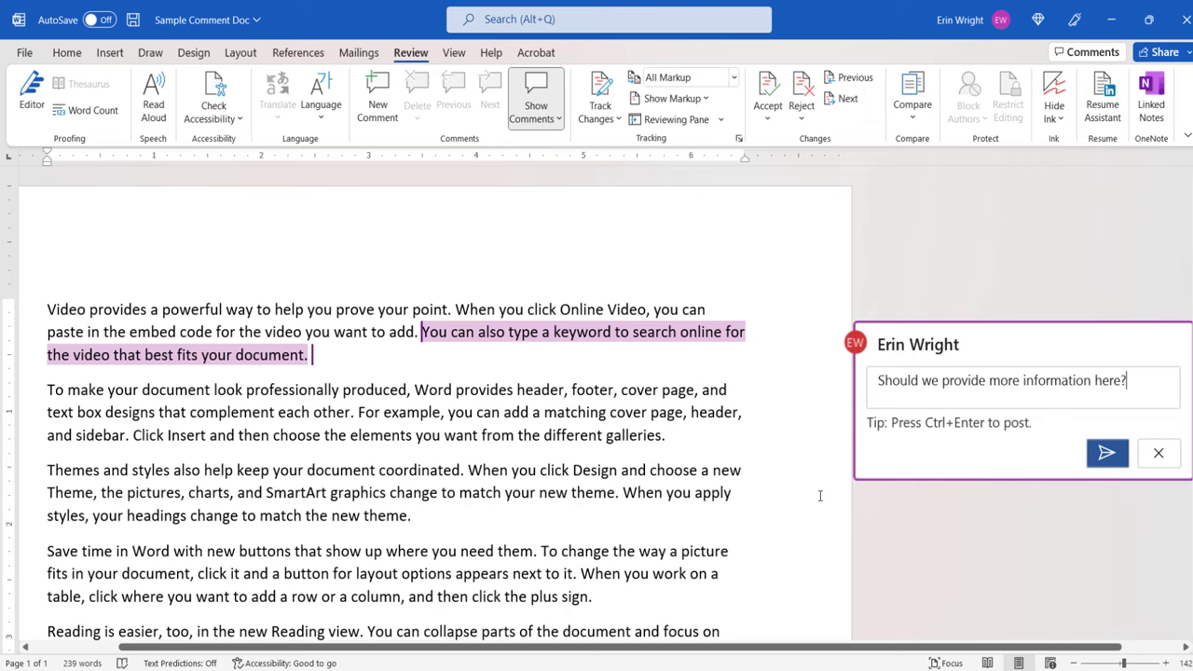
{"action": "left_click", "coordinate": [1108, 453]}
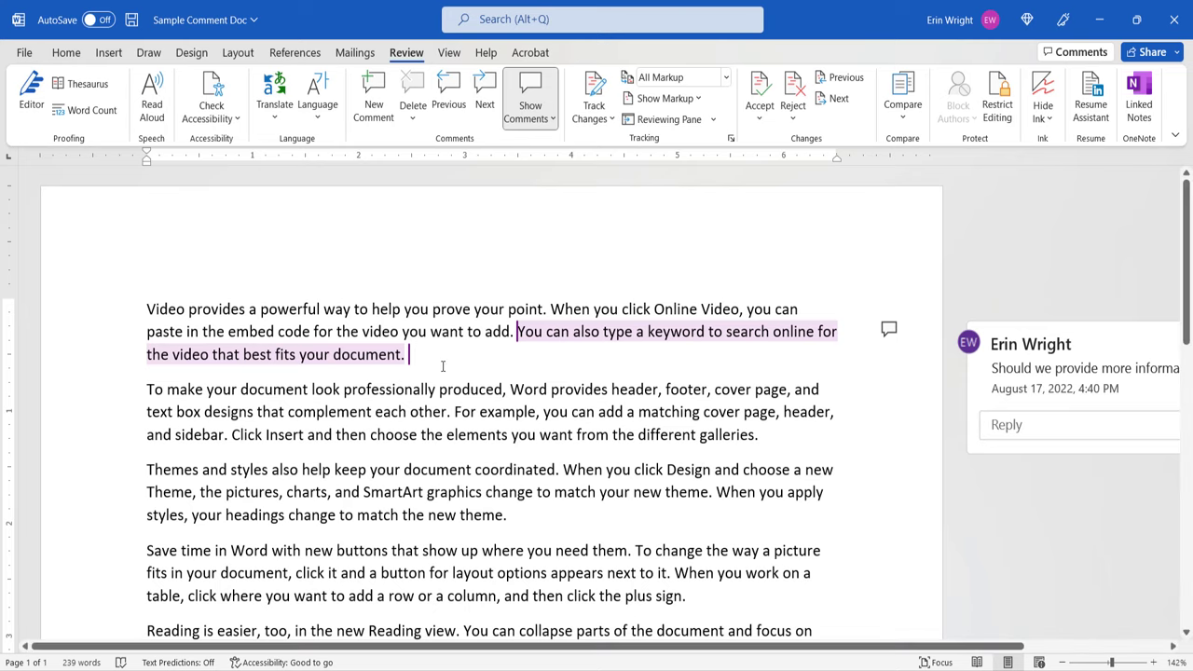
Step: View the document's comments in the Comments pane and open the first paragraph's comment from its margin marker
{"action": "right_click", "coordinate": [433, 408]}
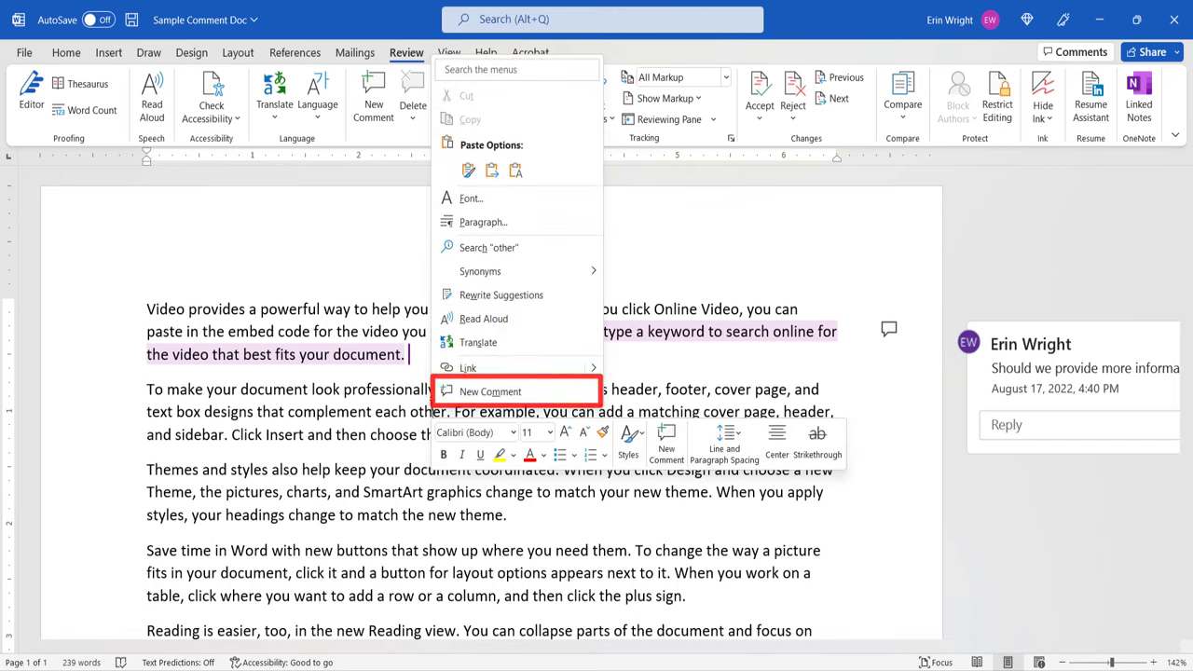
{"action": "key", "text": "Escape"}
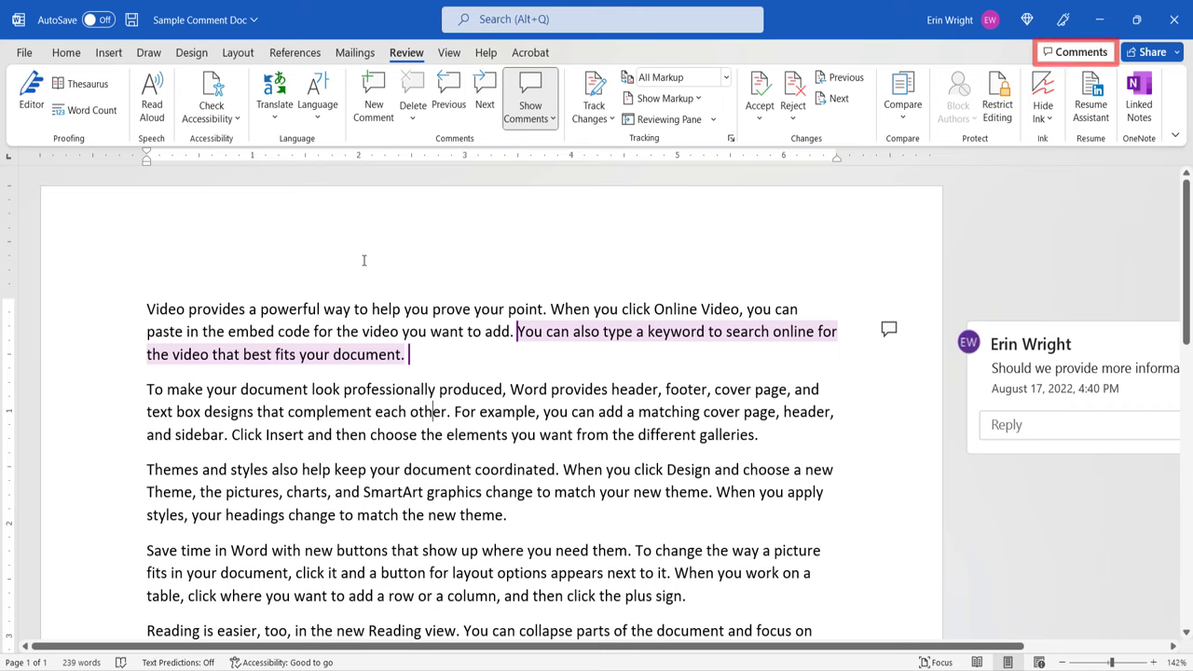
{"action": "left_click", "coordinate": [1073, 53]}
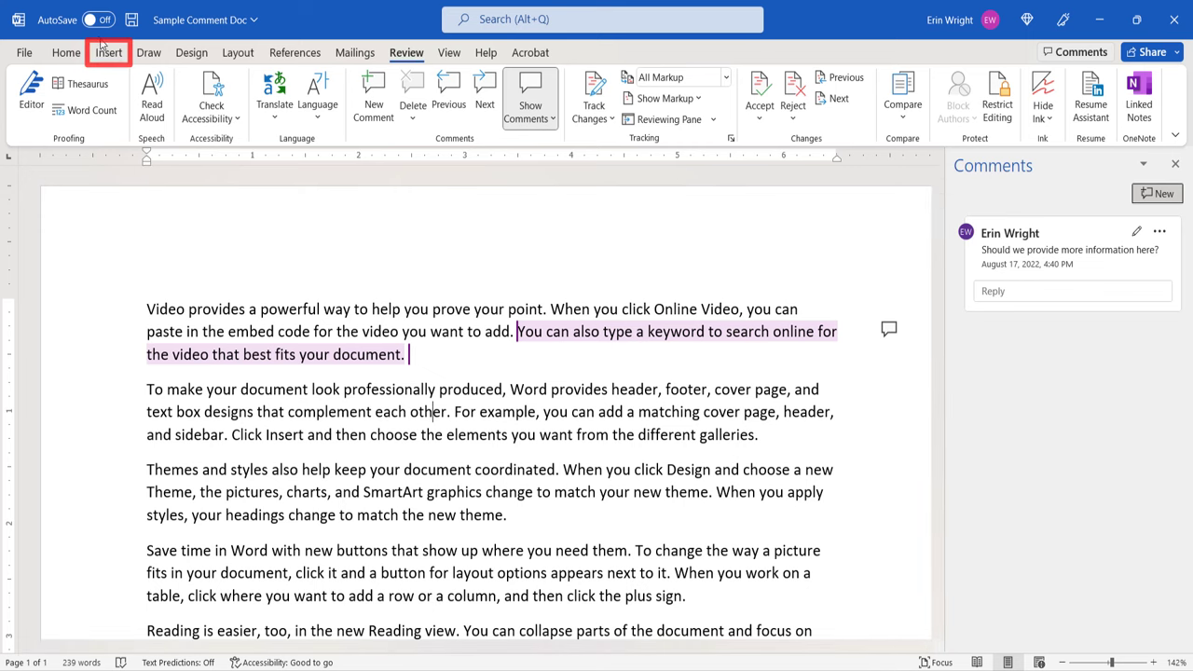
{"action": "key", "text": "alt+n"}
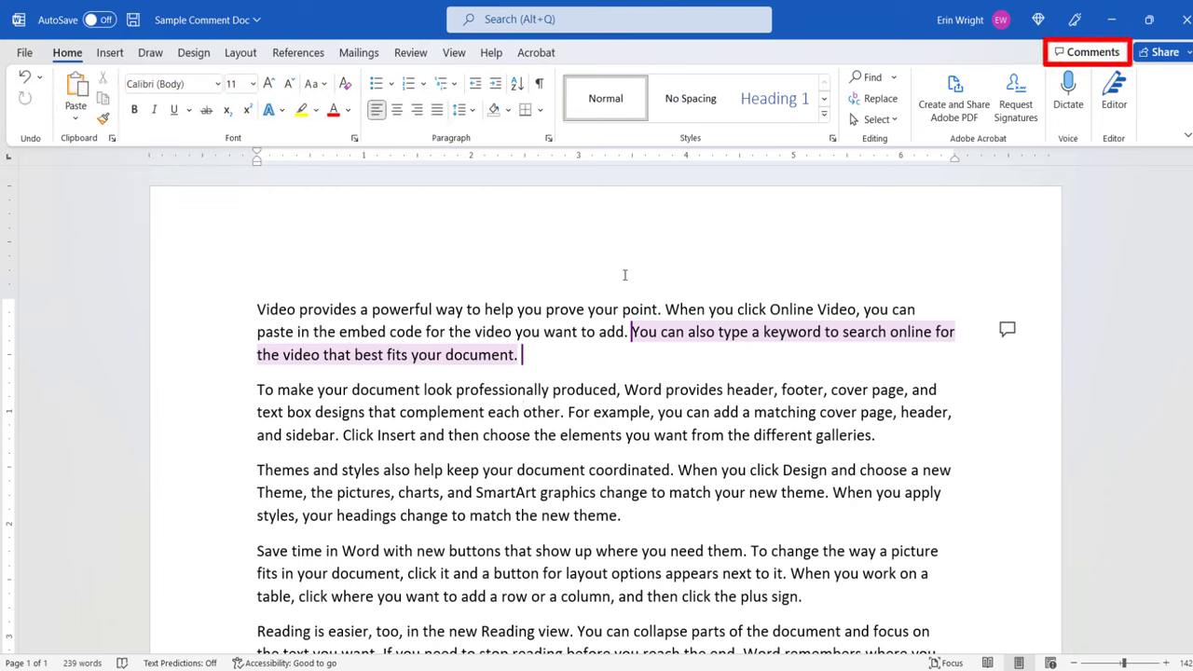
{"action": "left_click", "coordinate": [1087, 53]}
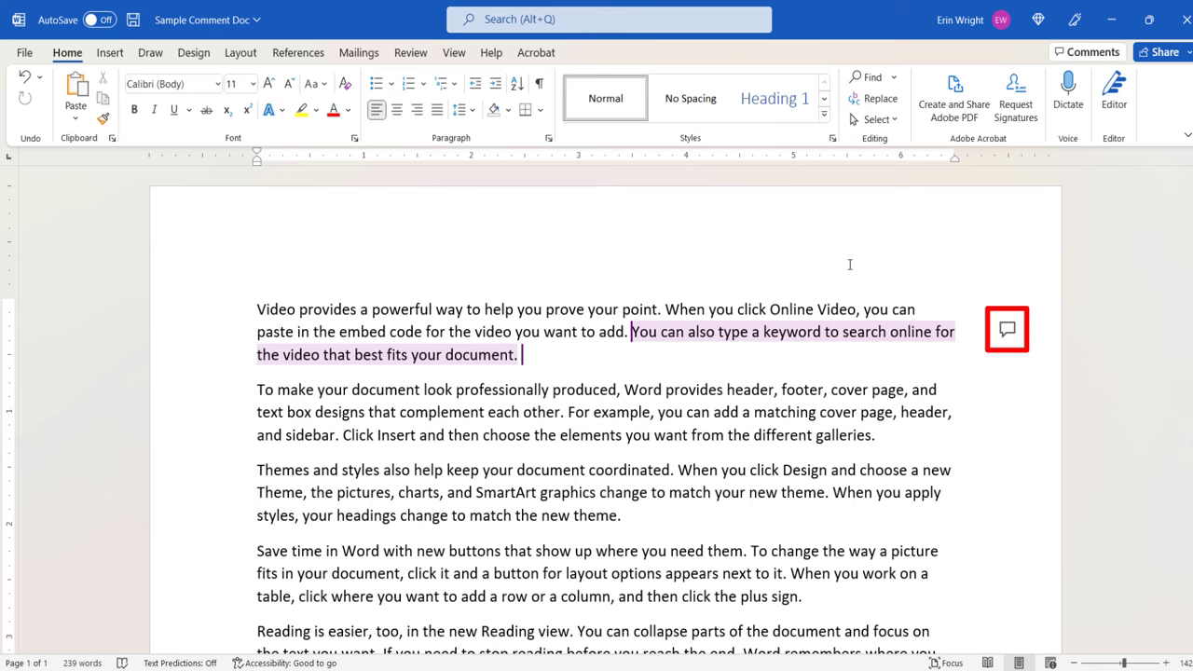
{"action": "left_click", "coordinate": [1006, 330]}
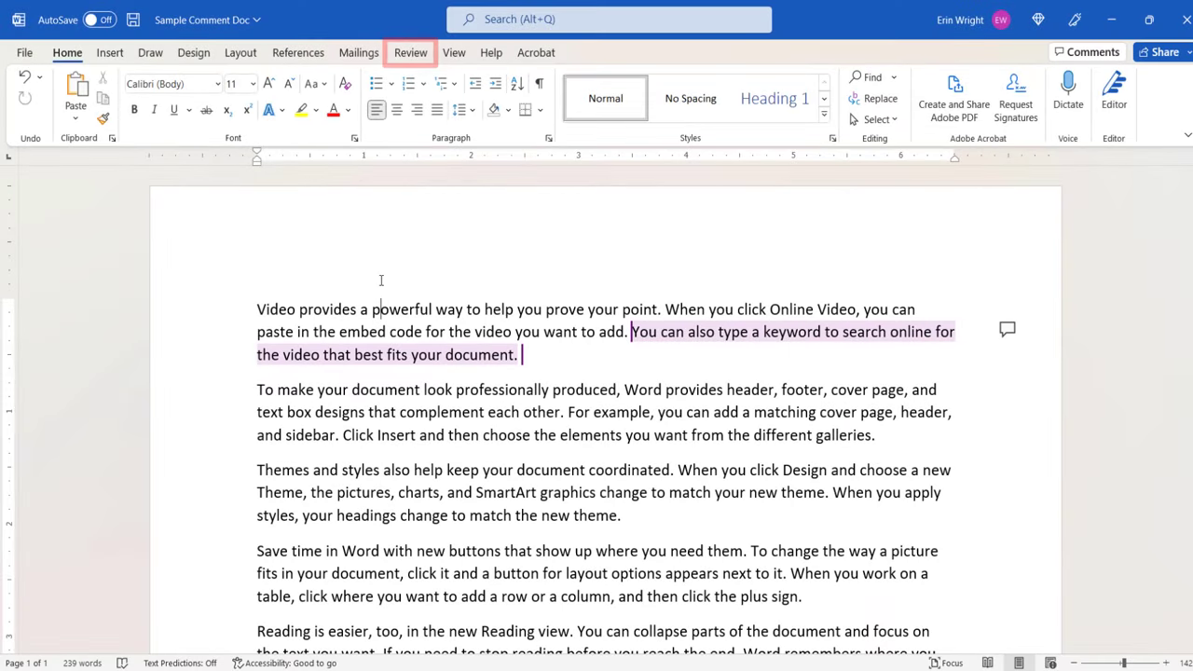
Step: Show comments in the Contextual view and set the markup display to All Markup
{"action": "left_click", "coordinate": [403, 50]}
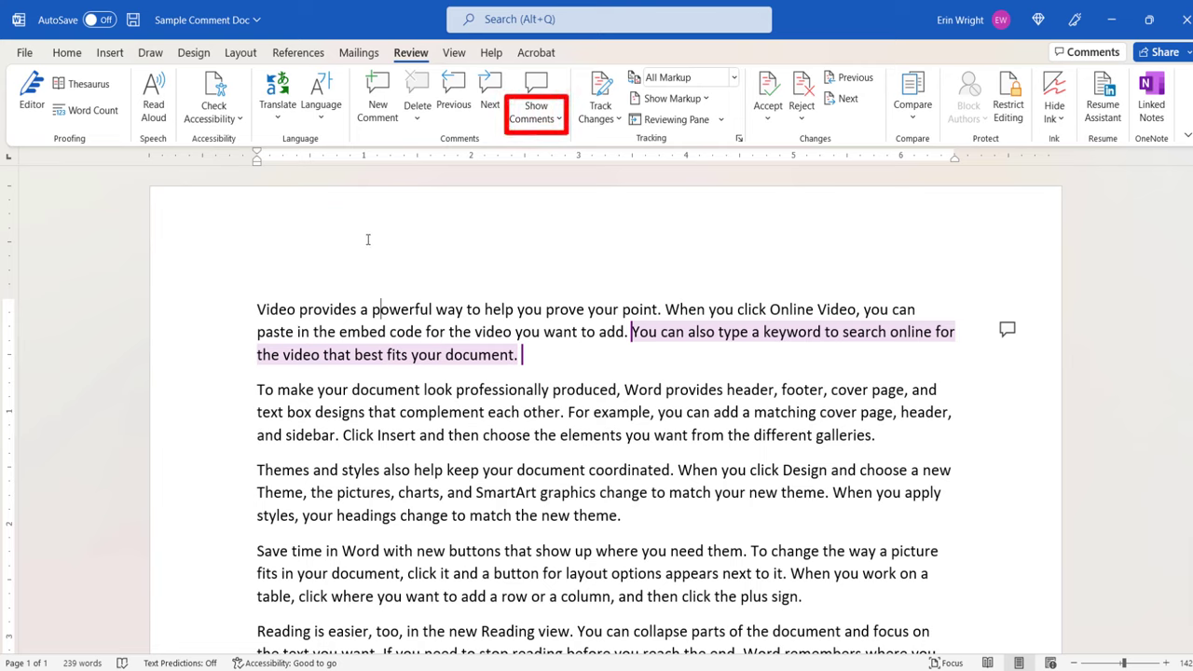
{"action": "left_click", "coordinate": [531, 119]}
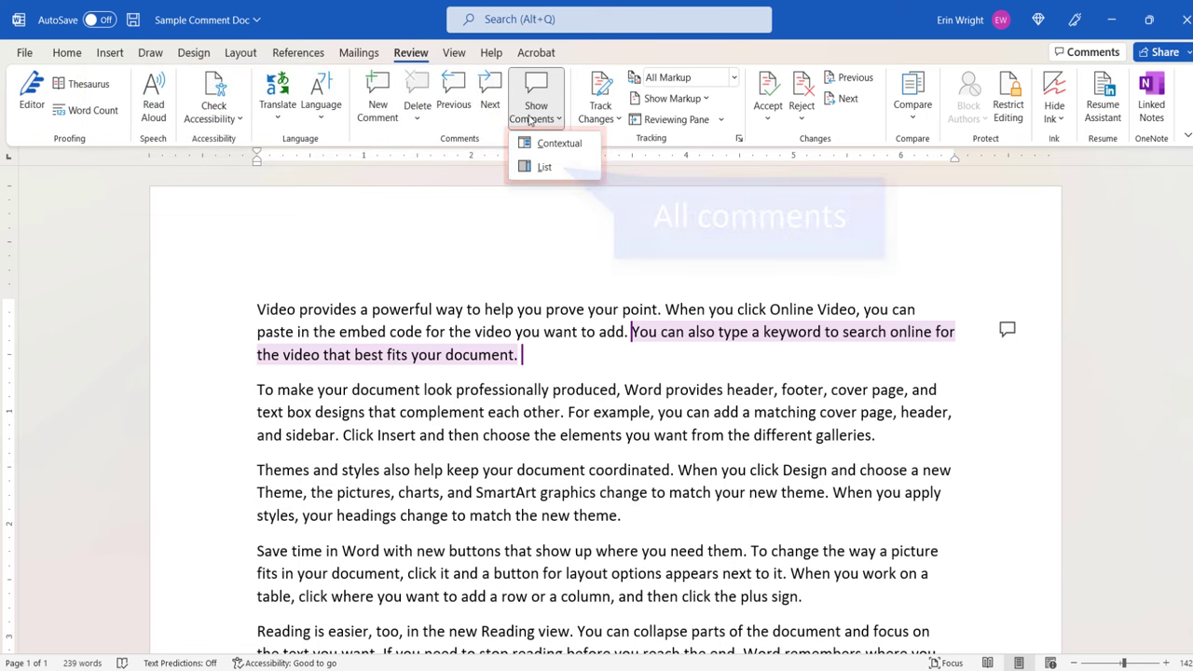
{"action": "left_click", "coordinate": [520, 145]}
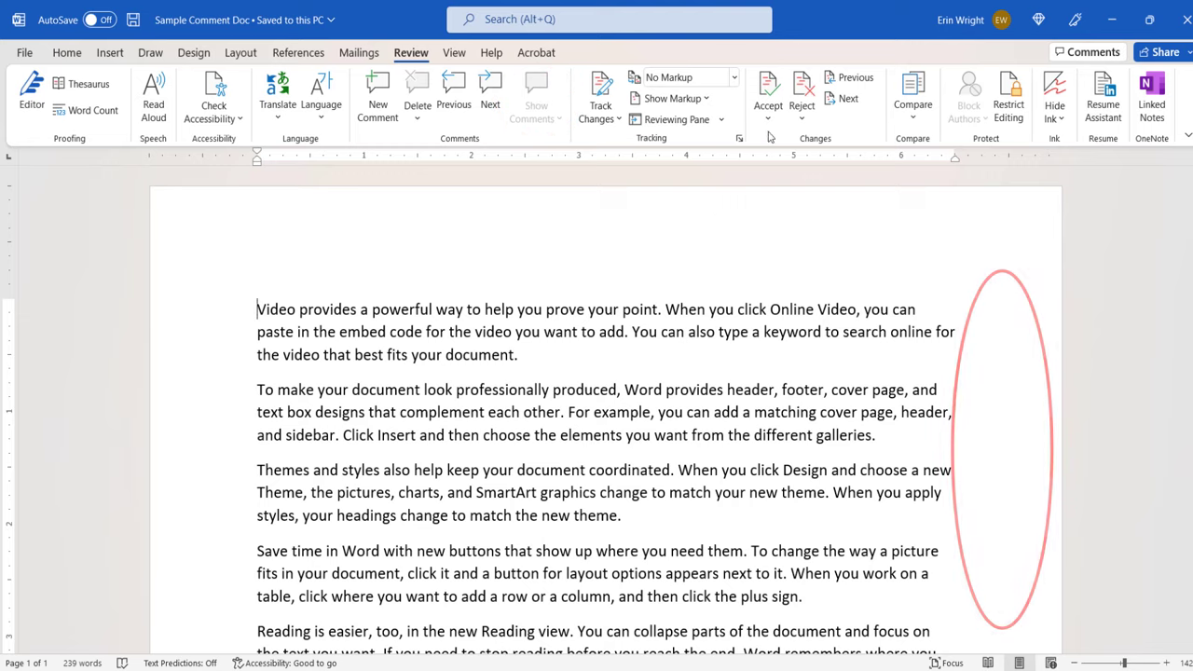
{"action": "left_click", "coordinate": [734, 78]}
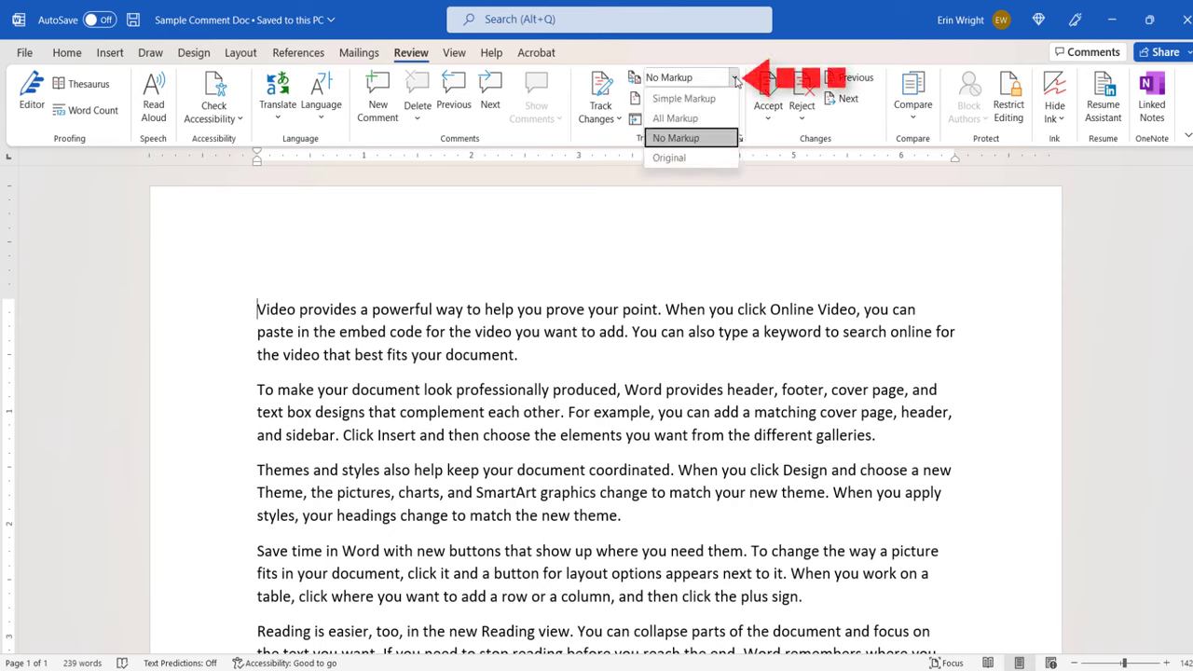
{"action": "left_click", "coordinate": [710, 117]}
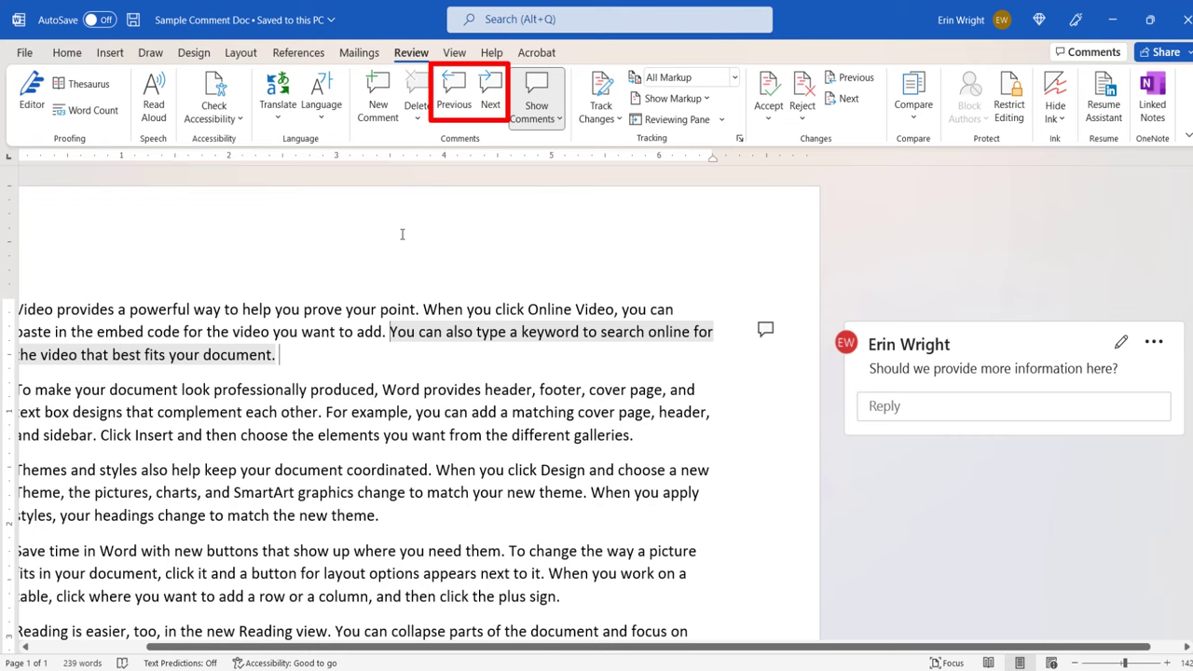
Step: Step backward and forward through the comments in the document
{"action": "left_click", "coordinate": [457, 86]}
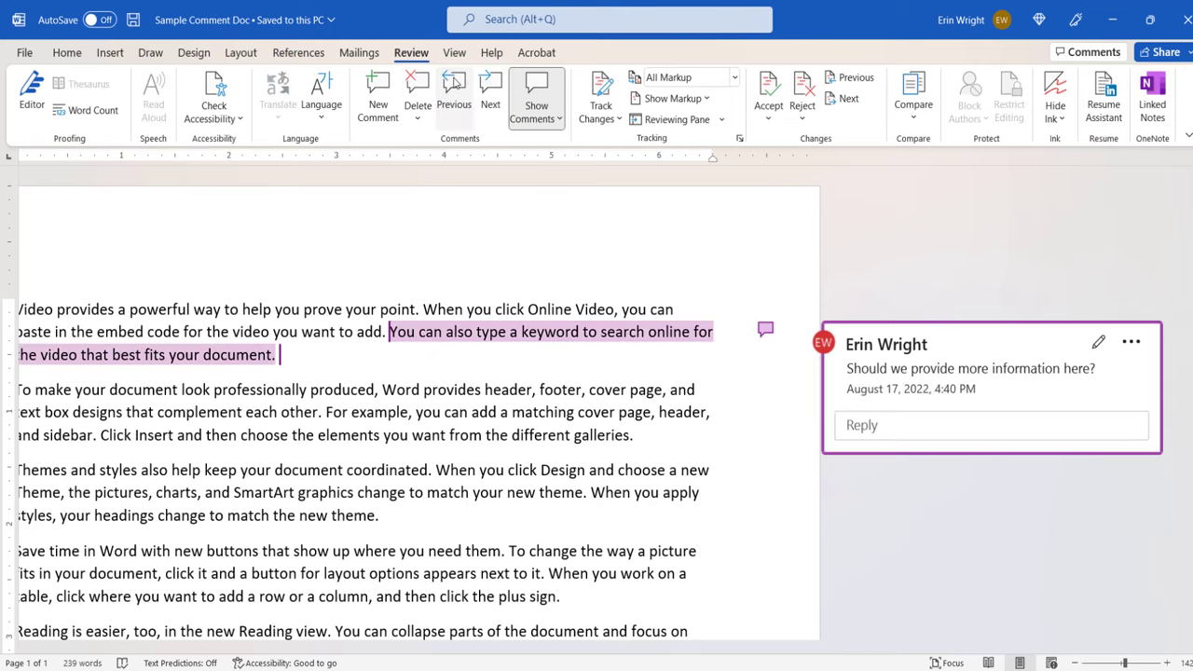
{"action": "left_click", "coordinate": [457, 86]}
{"action": "left_click", "coordinate": [490, 93]}
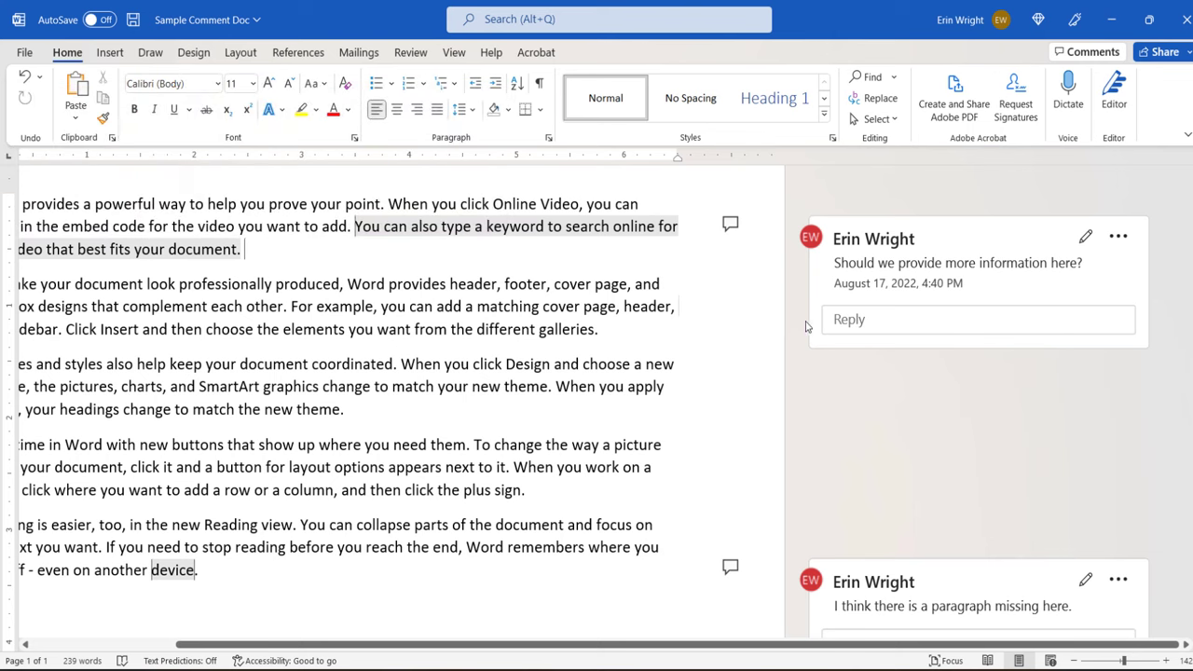
Step: Post a reply to the first paragraph's comment saying that you will ask the named colleague
{"action": "left_click", "coordinate": [837, 319]}
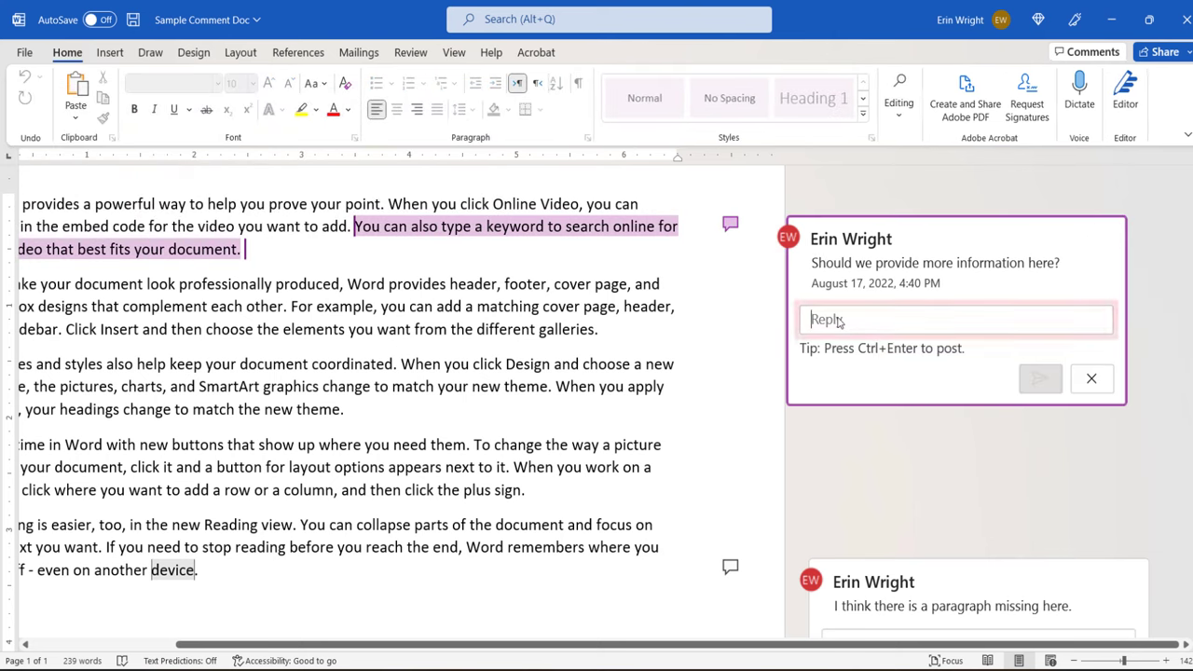
{"action": "type", "text": "I will ask Bartholomew."}
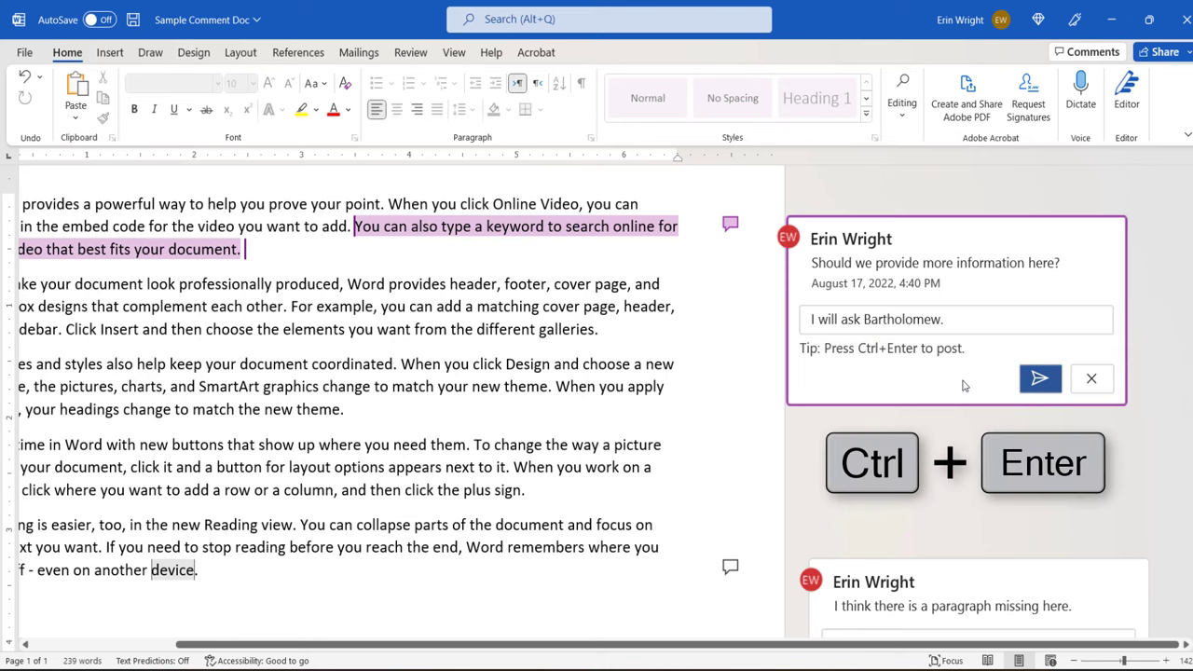
{"action": "left_click", "coordinate": [1040, 378]}
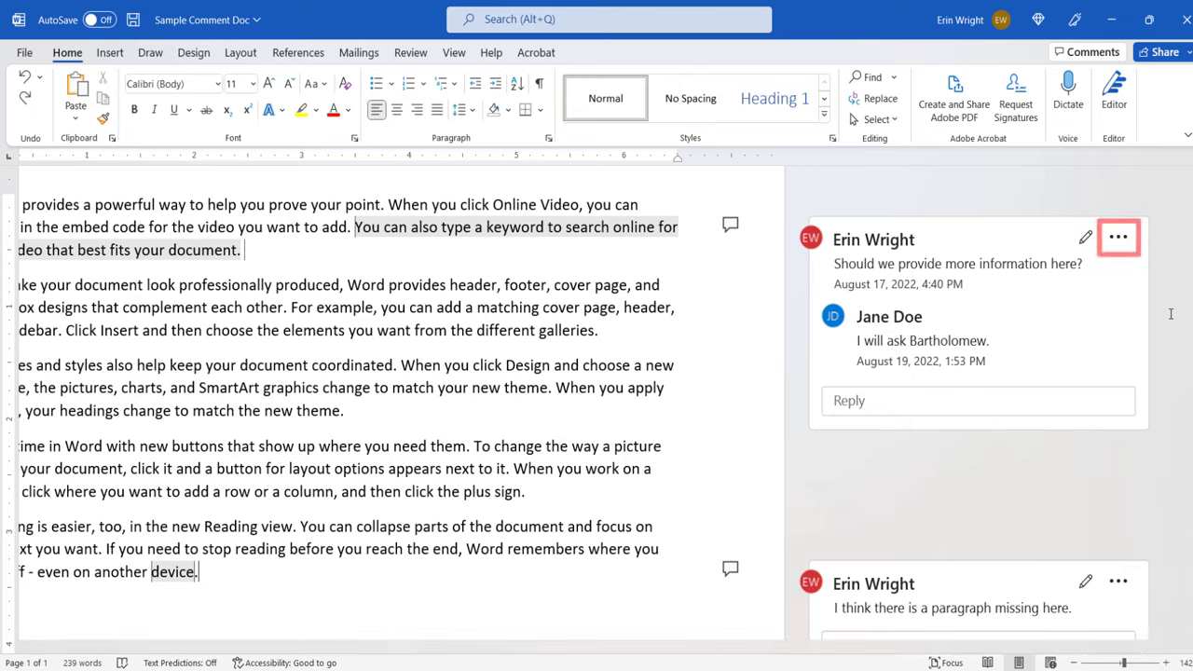
Step: Resolve the comment thread on the first paragraph
{"action": "left_click", "coordinate": [1113, 241]}
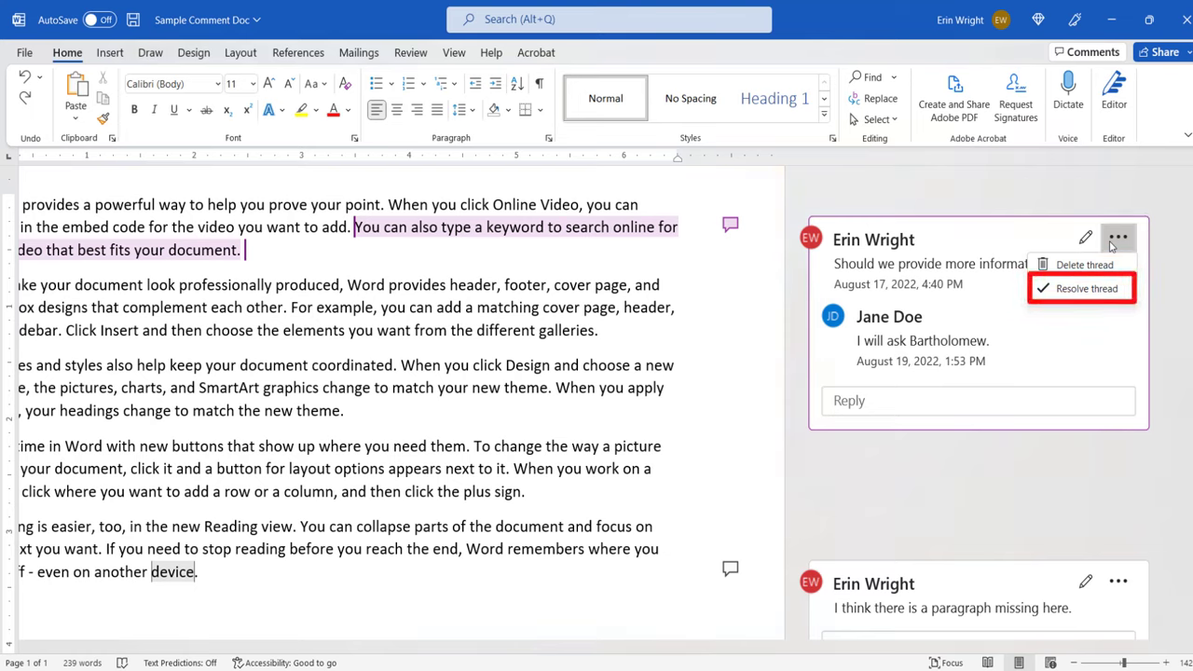
{"action": "left_click", "coordinate": [1118, 289]}
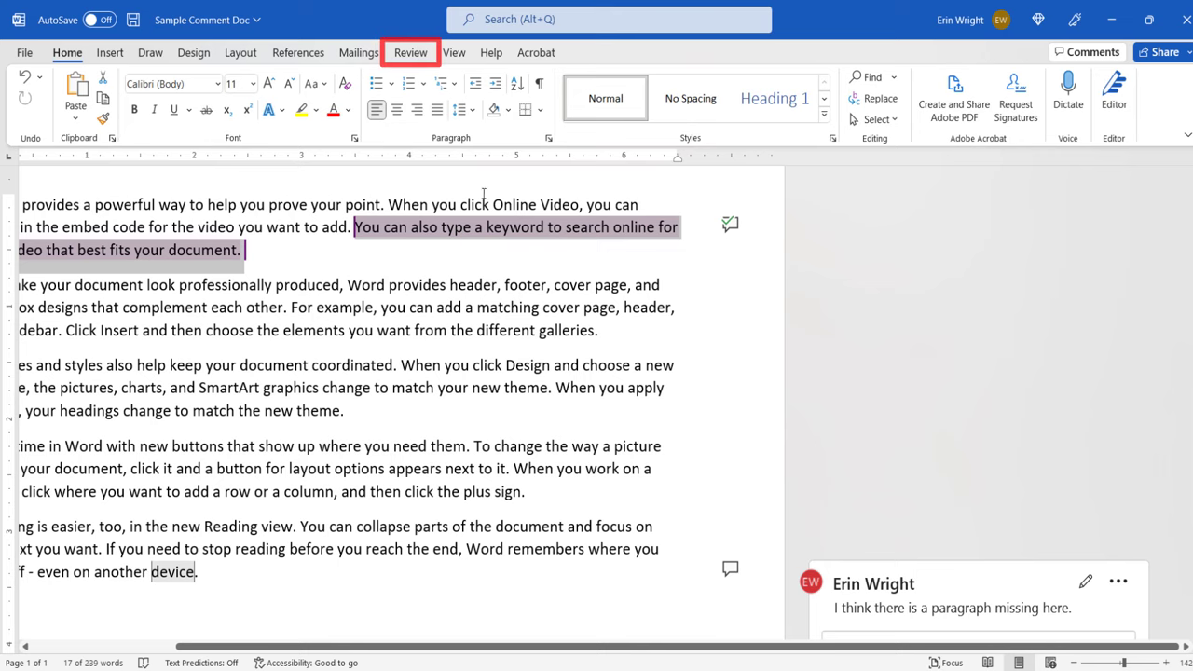
Step: Show the comments as a List and reopen the first paragraph's resolved thread
{"action": "left_click", "coordinate": [411, 50]}
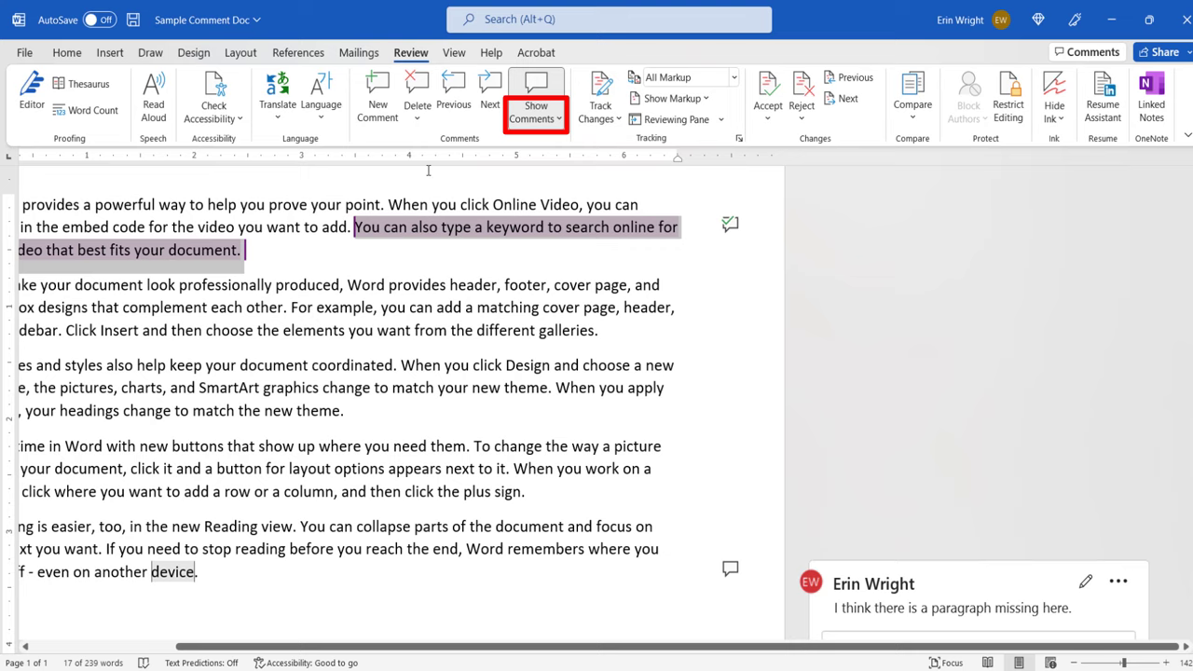
{"action": "left_click", "coordinate": [525, 120]}
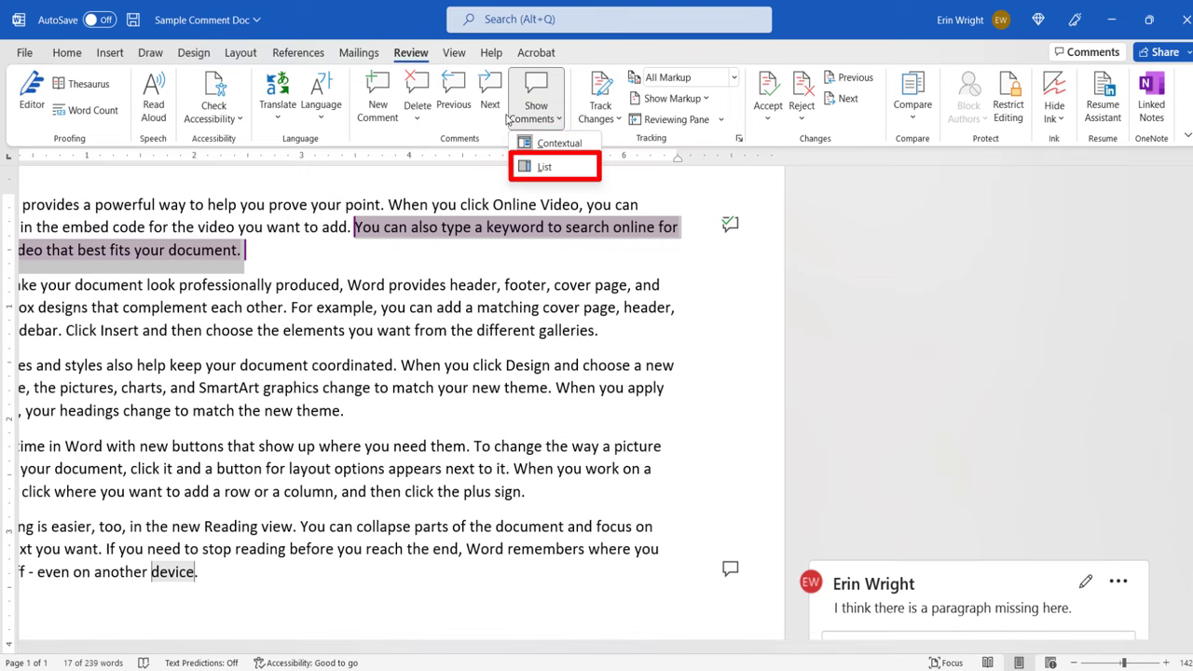
{"action": "left_click", "coordinate": [519, 167]}
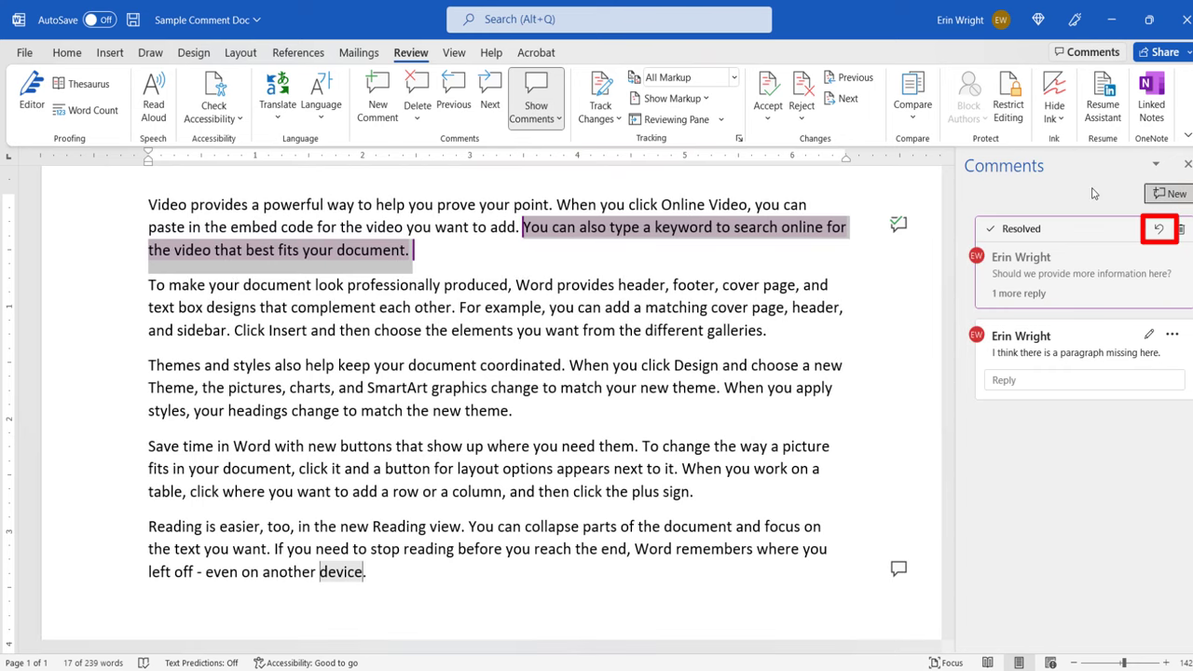
{"action": "left_click", "coordinate": [1158, 230]}
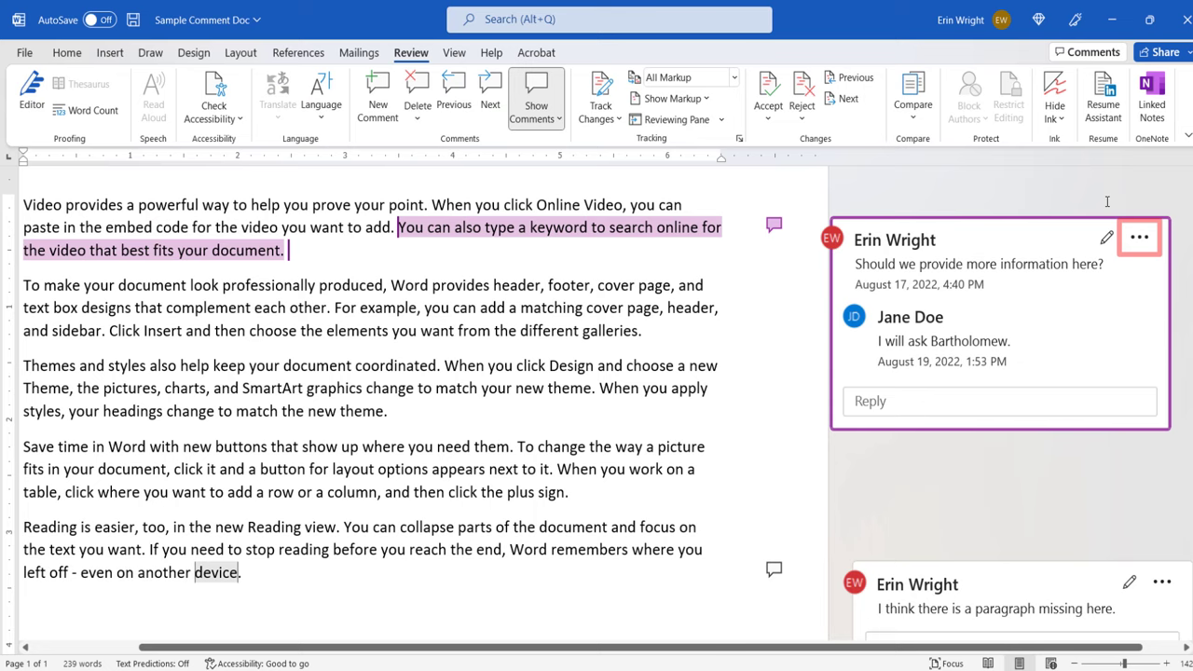
Step: Delete the first paragraph's comment thread and the comment on the word "device" in the last paragraph
{"action": "left_click", "coordinate": [1141, 238]}
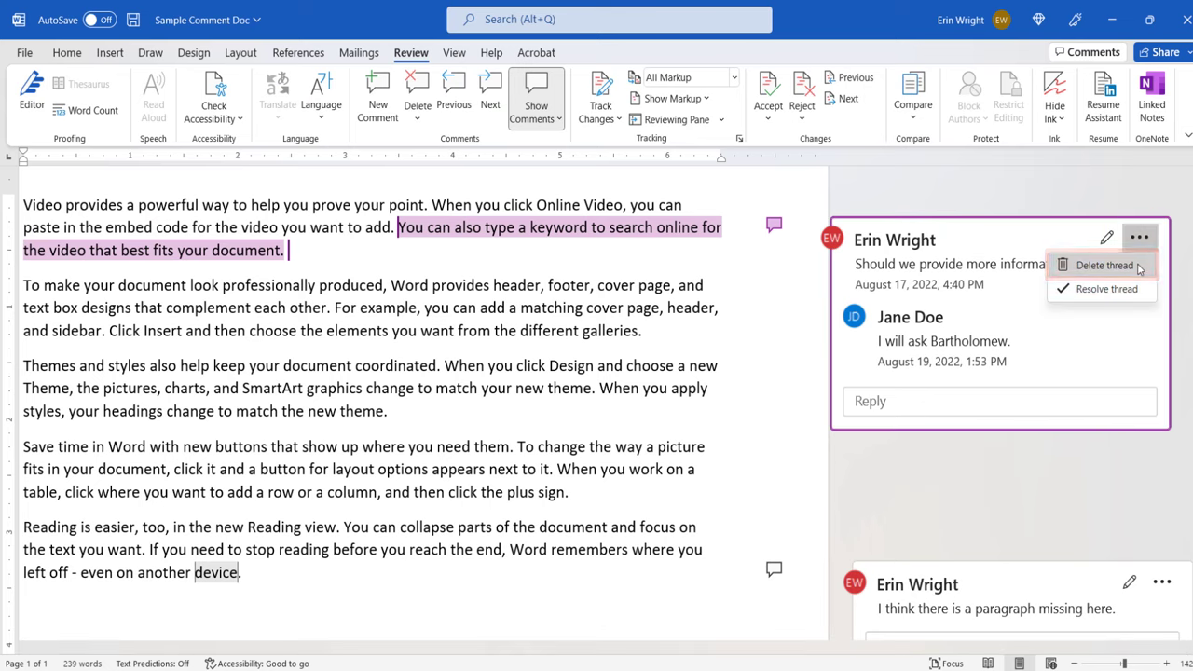
{"action": "left_click", "coordinate": [1104, 264]}
{"action": "scroll", "coordinate": [666, 445], "scroll_direction": "down", "scroll_amount": 2}
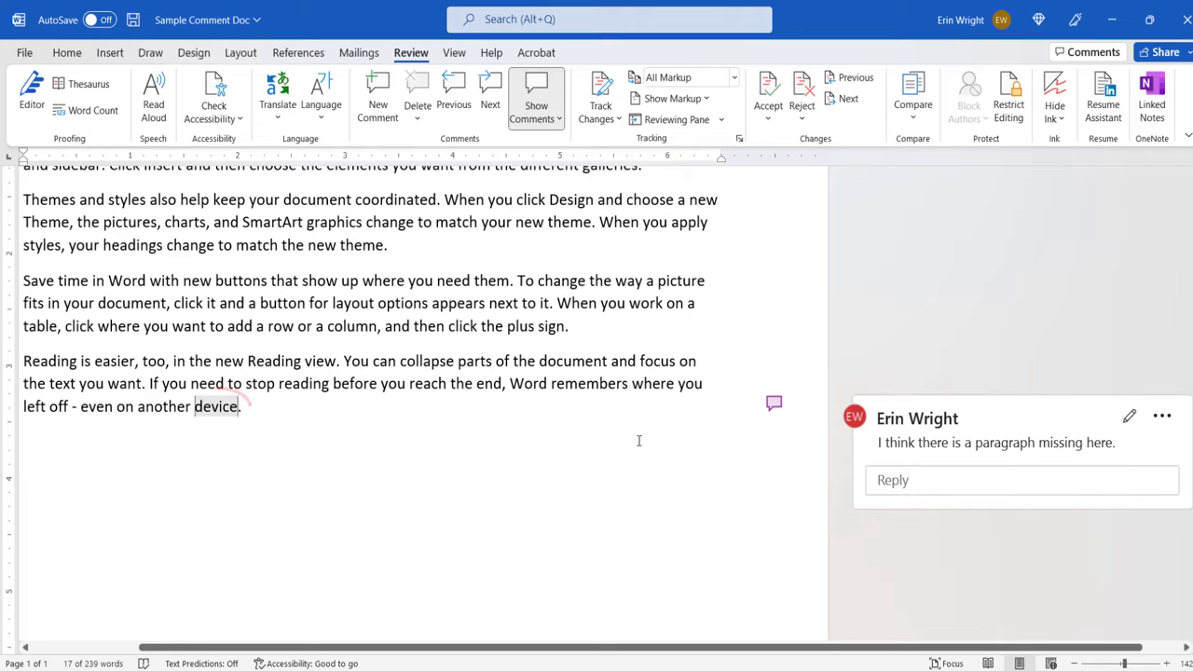
{"action": "right_click", "coordinate": [206, 407]}
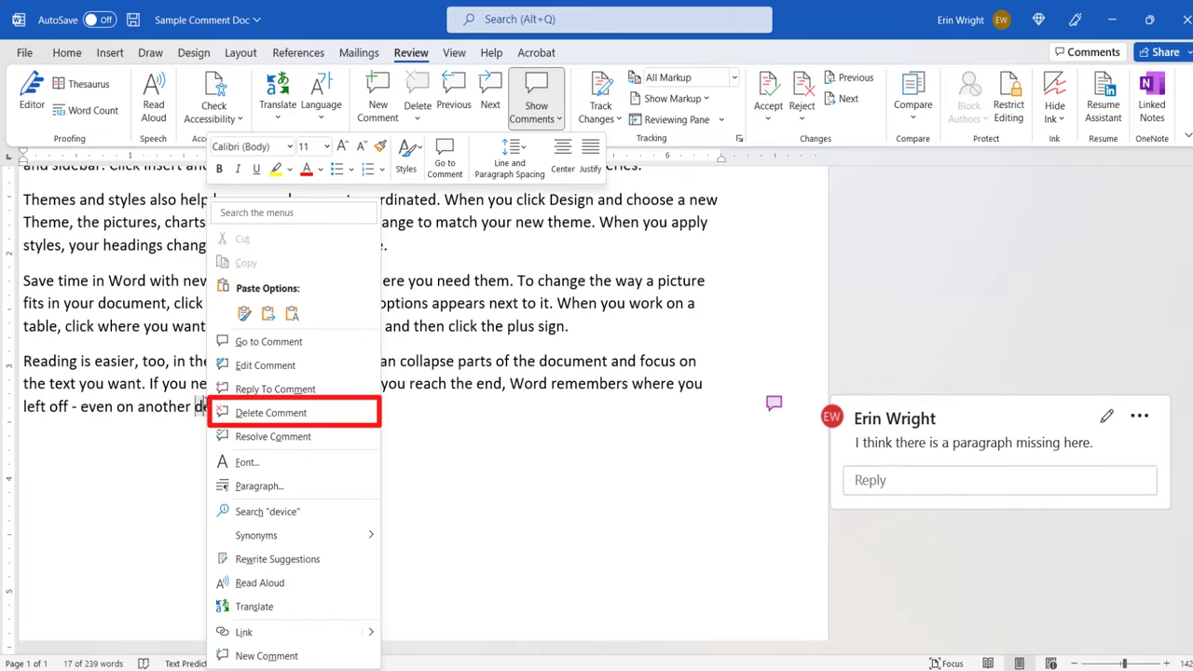
{"action": "left_click", "coordinate": [238, 413]}
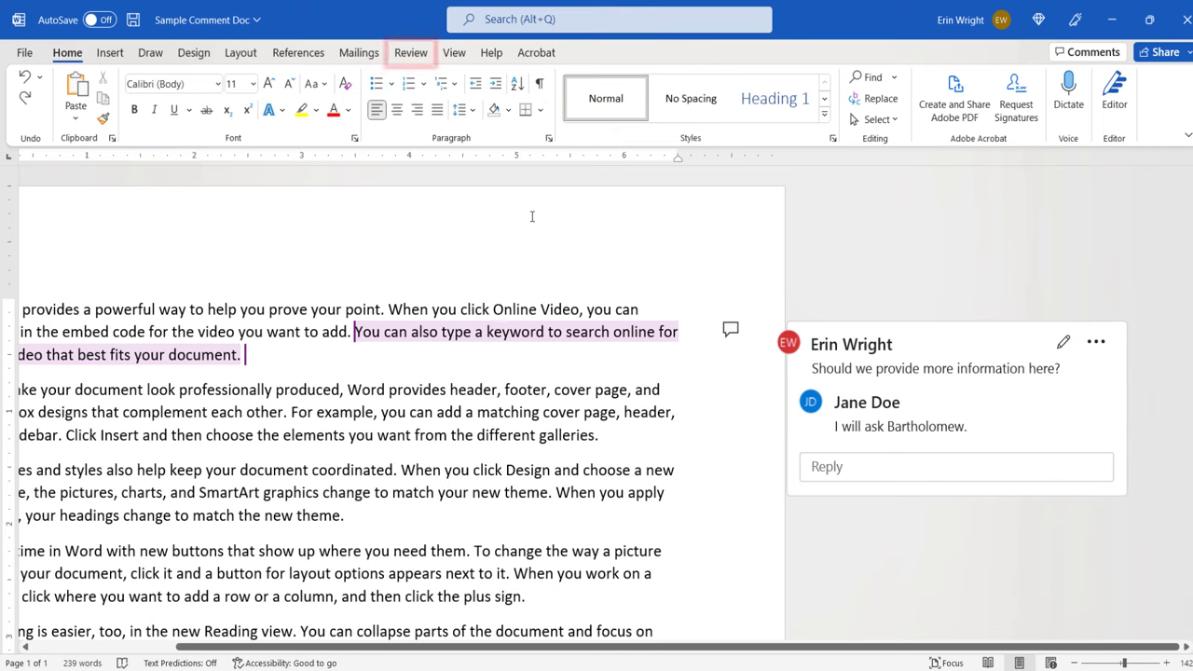
Step: Hide the markup of the reviewer who wrote the reply, and delete all comments shown
{"action": "left_click", "coordinate": [410, 54]}
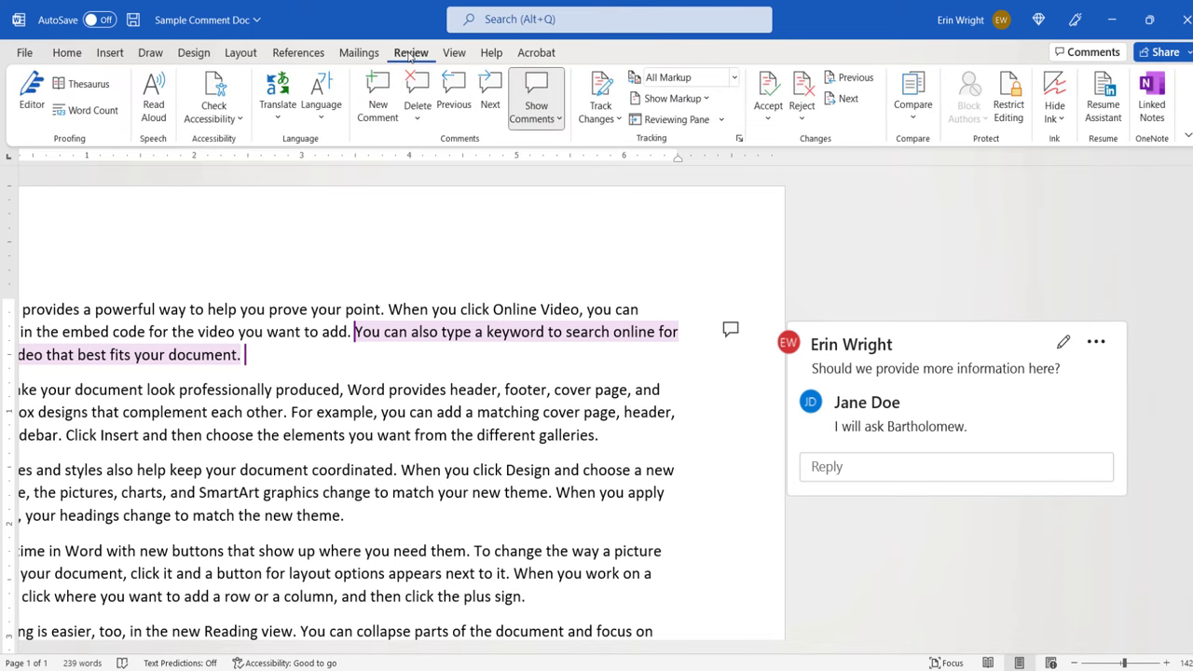
{"action": "left_click", "coordinate": [418, 118]}
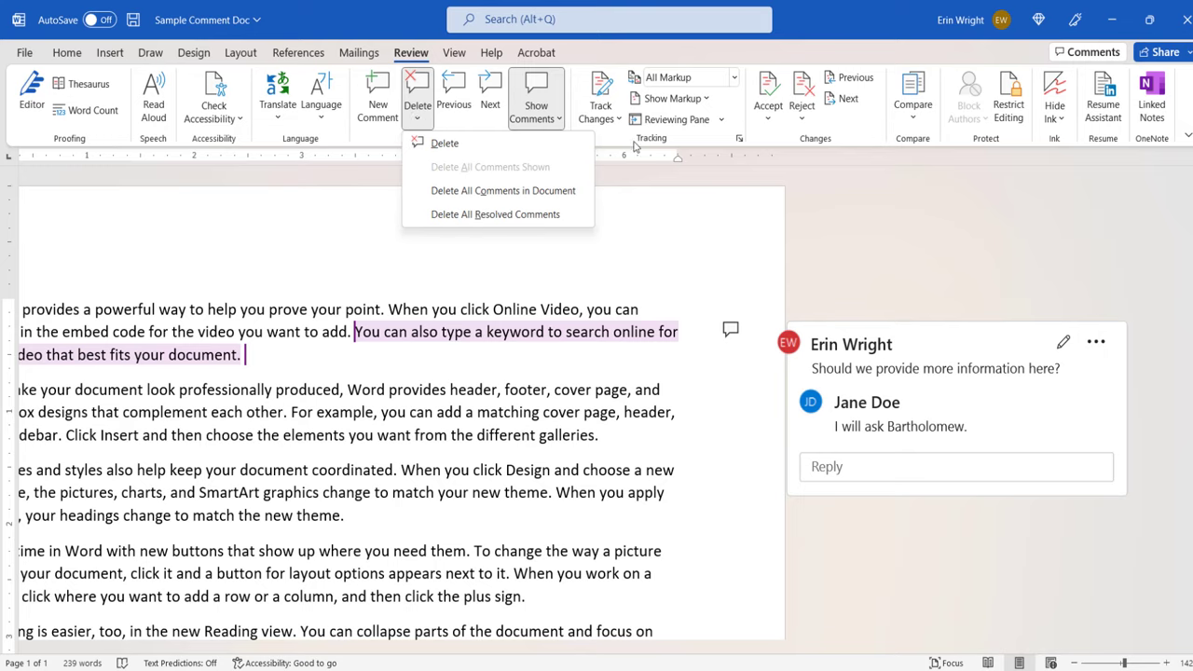
{"action": "left_click", "coordinate": [708, 97]}
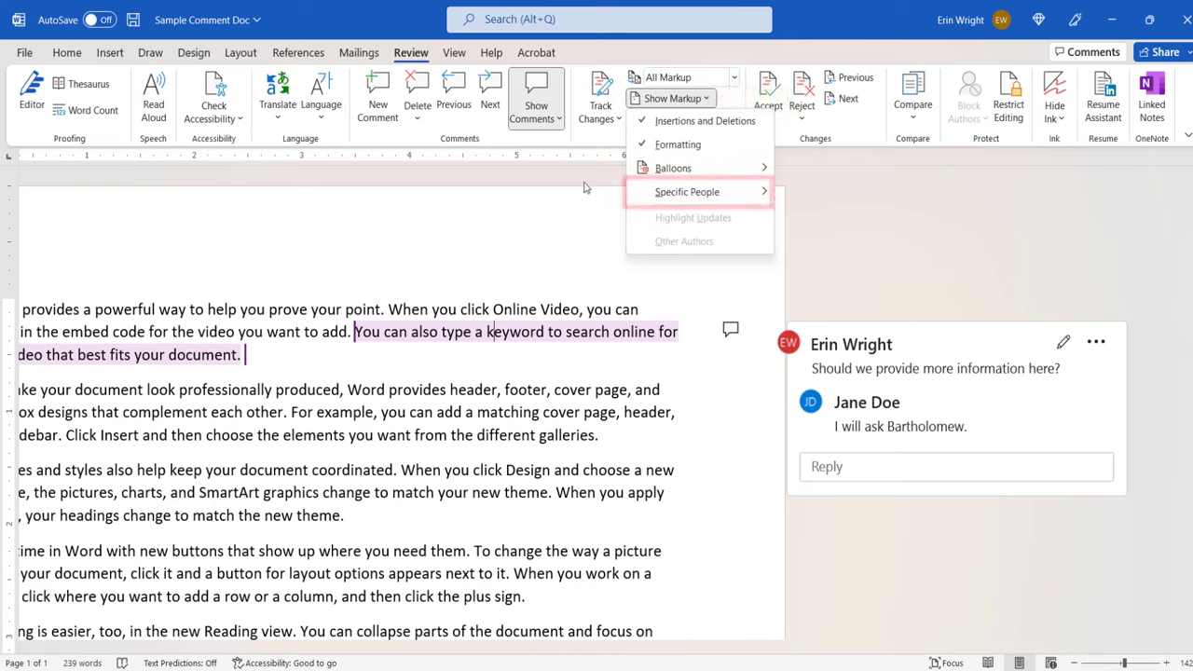
{"action": "mouse_move", "coordinate": [691, 198]}
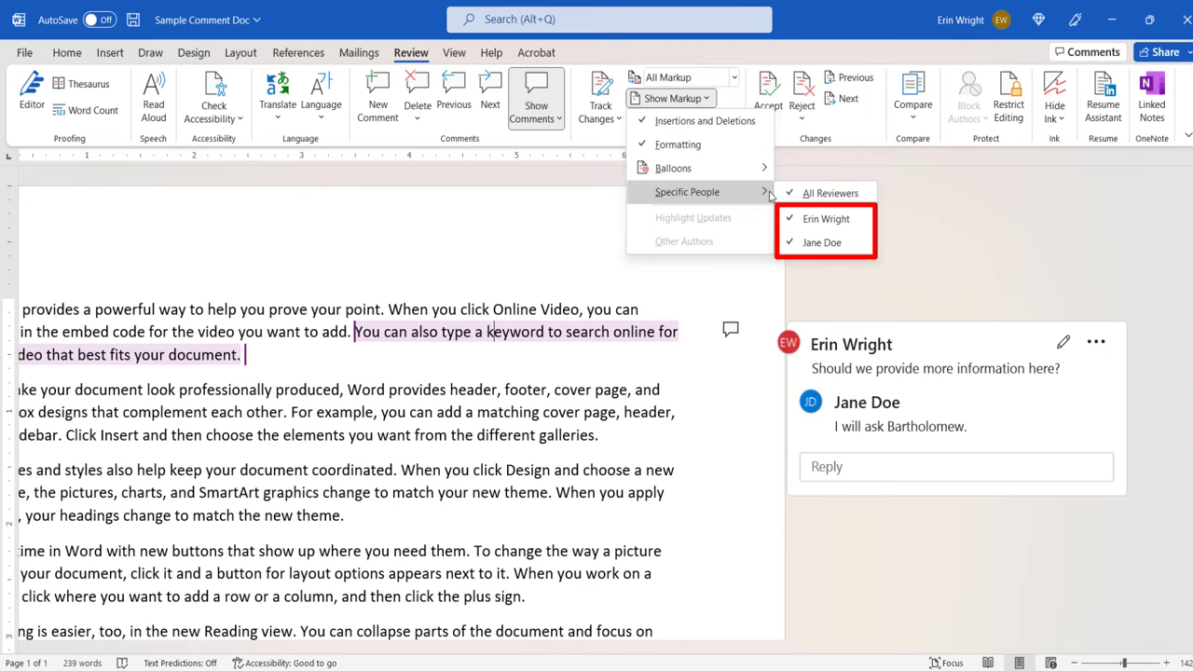
{"action": "left_click", "coordinate": [788, 242]}
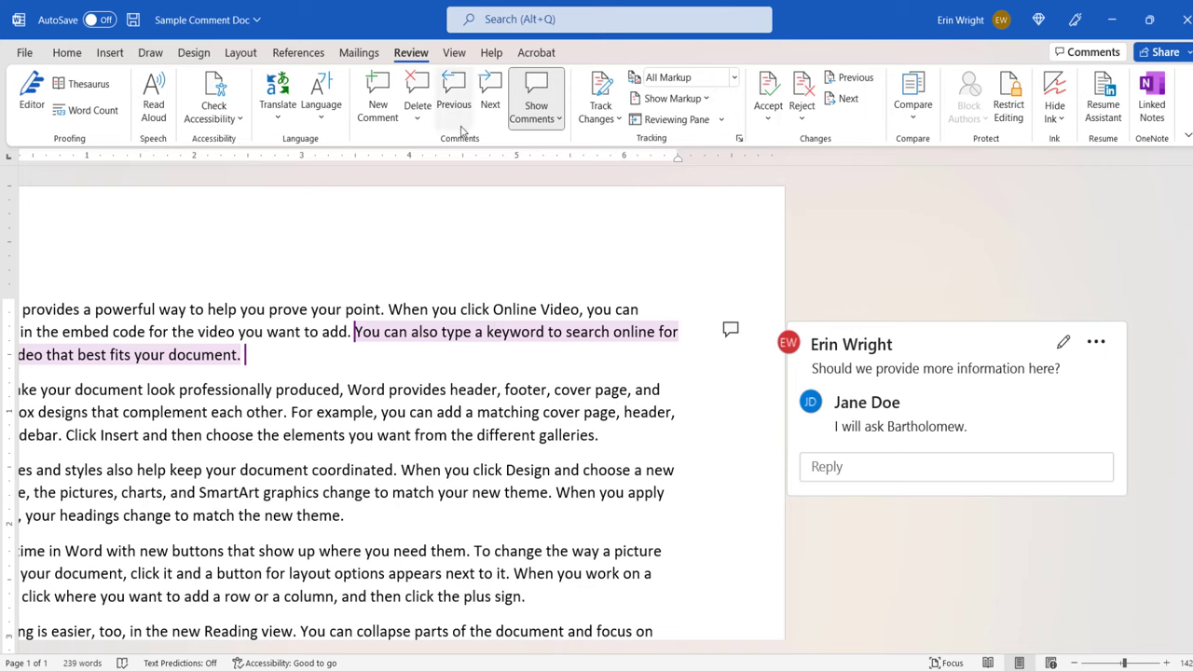
{"action": "left_click", "coordinate": [418, 113]}
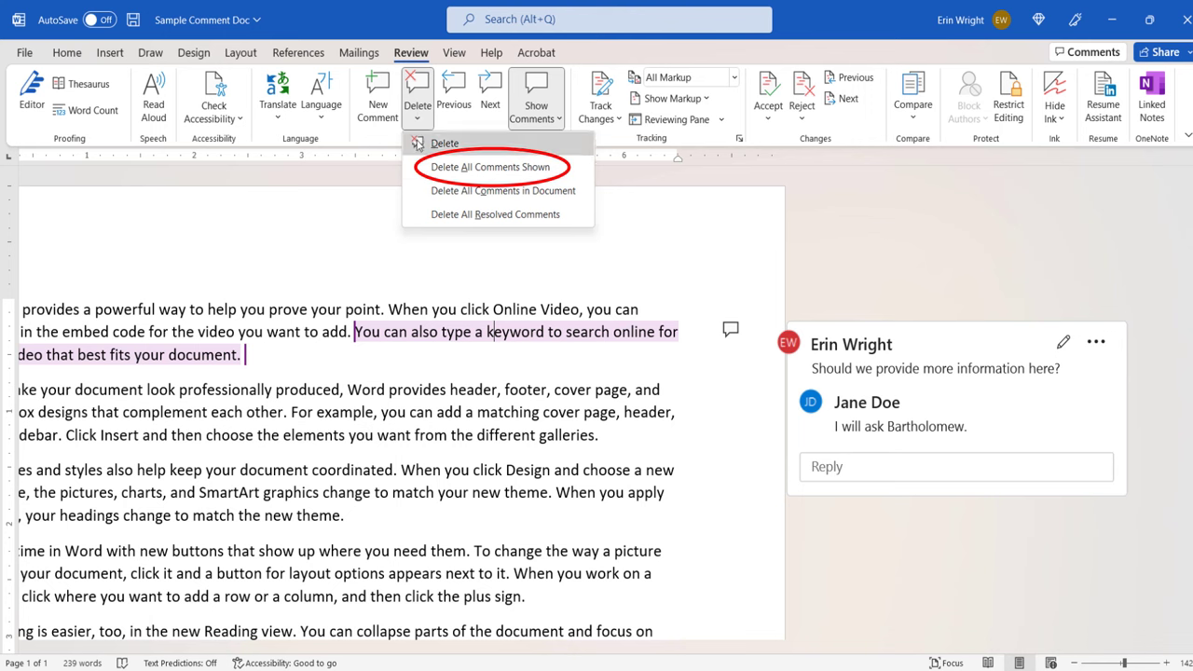
{"action": "left_click", "coordinate": [425, 172]}
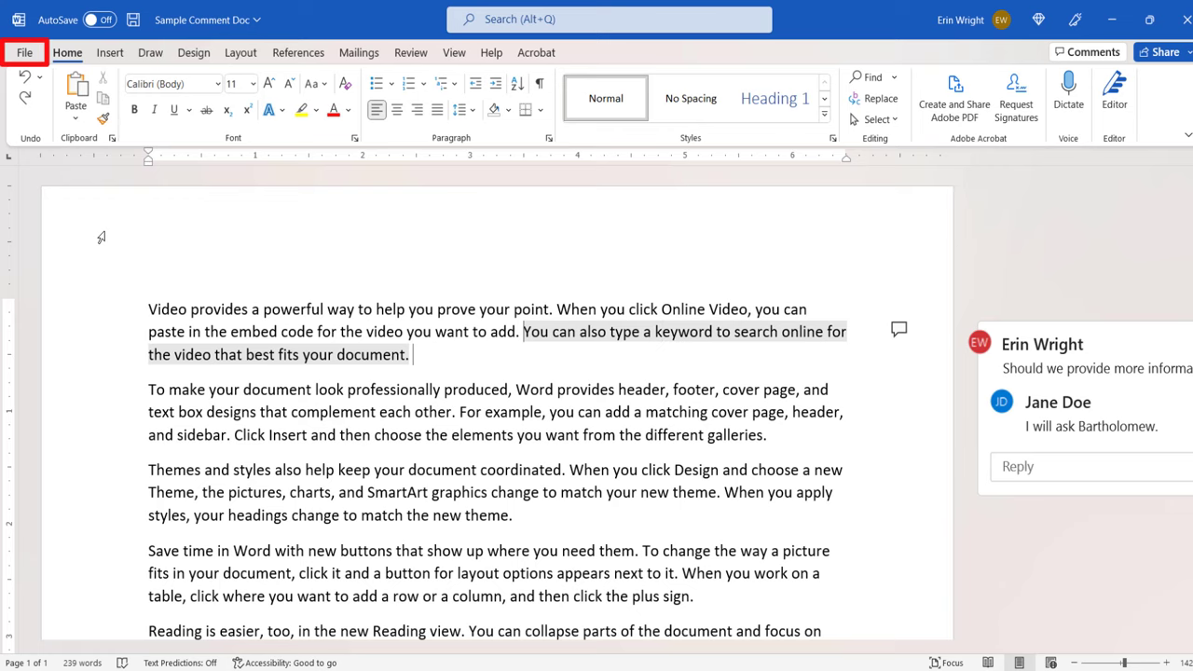
Step: Turn off modern comments in the general Word options and apply the change
{"action": "left_click", "coordinate": [30, 52]}
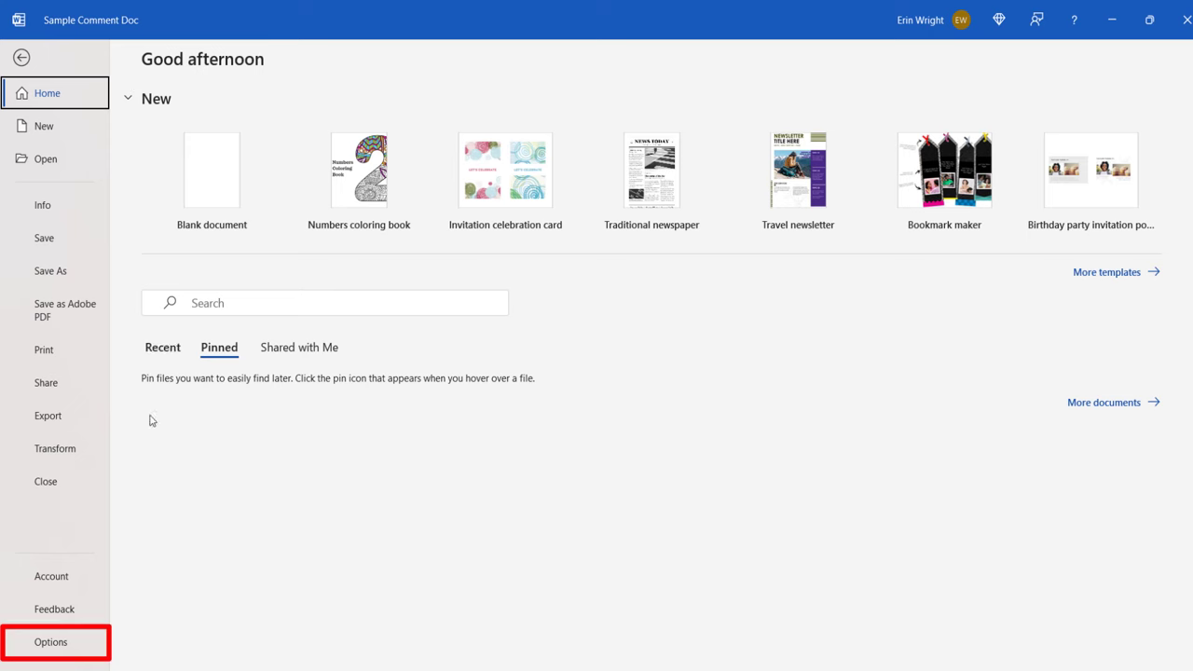
{"action": "left_click", "coordinate": [48, 643]}
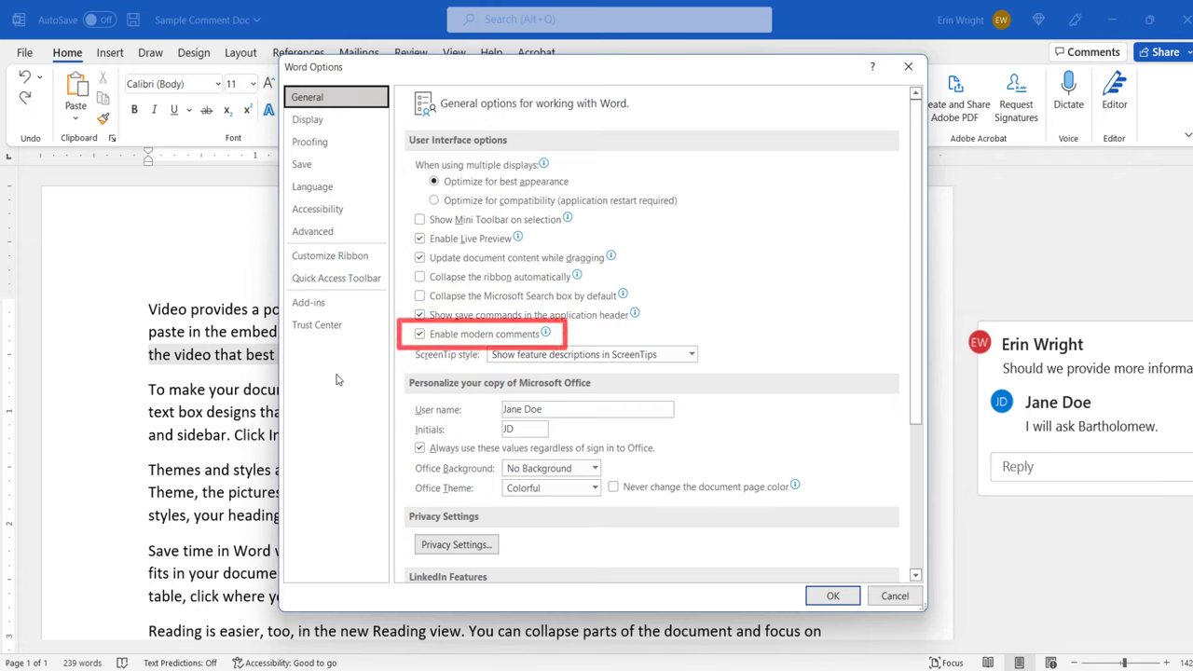
{"action": "left_click", "coordinate": [416, 335]}
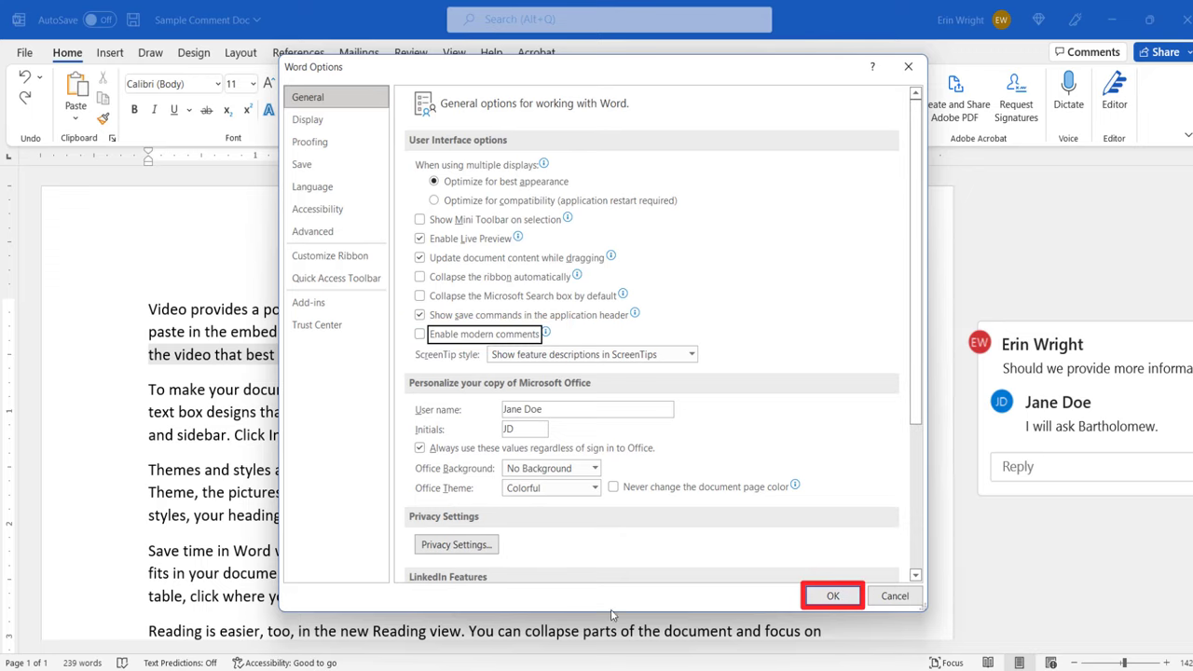
{"action": "left_click", "coordinate": [830, 597]}
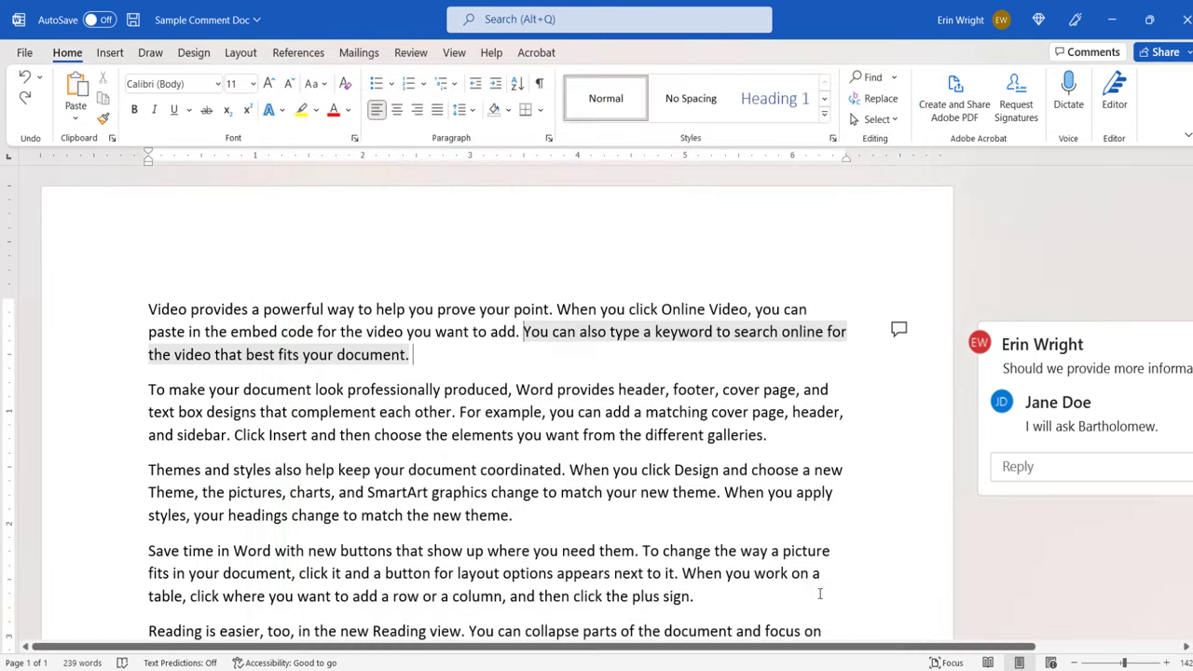